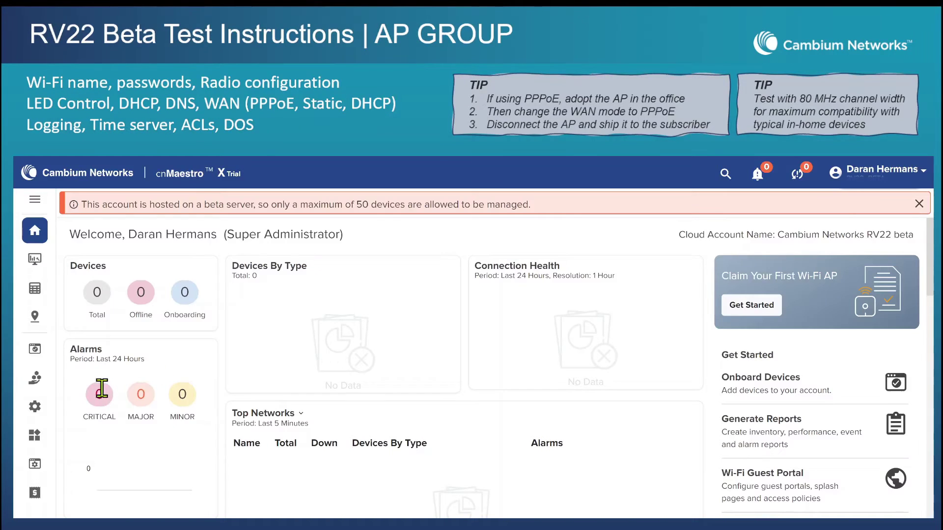
Go to Configuration > Wi-Fi Profiles and start adding a new AP group.
mouse_move(39, 381)
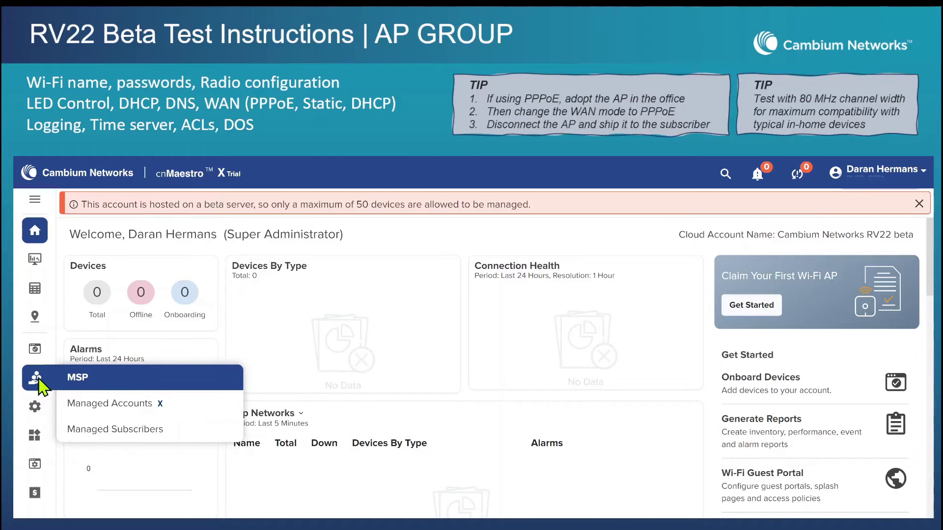
mouse_move(34, 407)
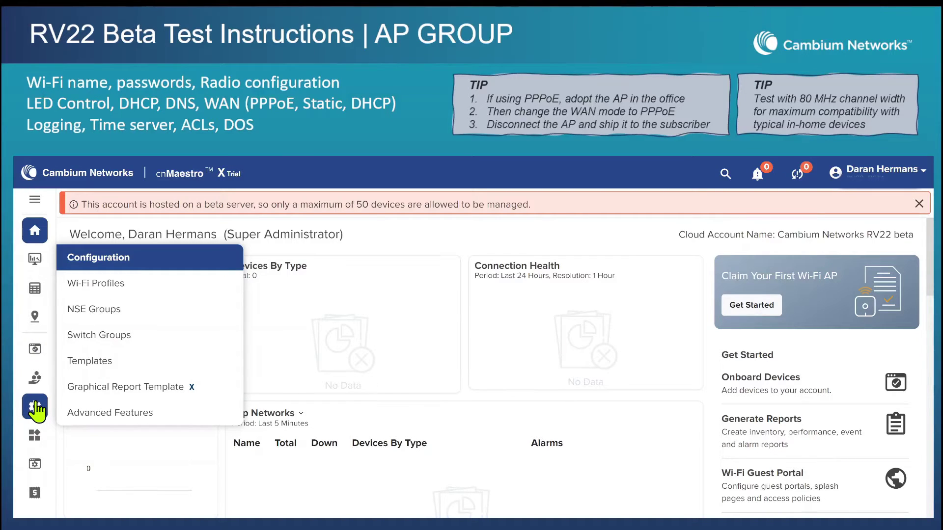
left_click(134, 284)
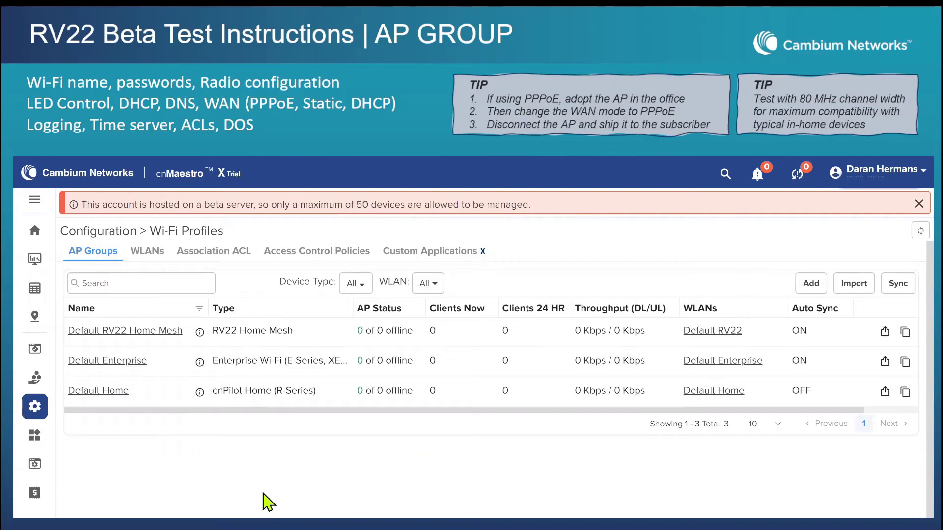
left_click(811, 284)
Create an AP group of type RV22 Home Mesh named RV22 Beta.
left_click(809, 291)
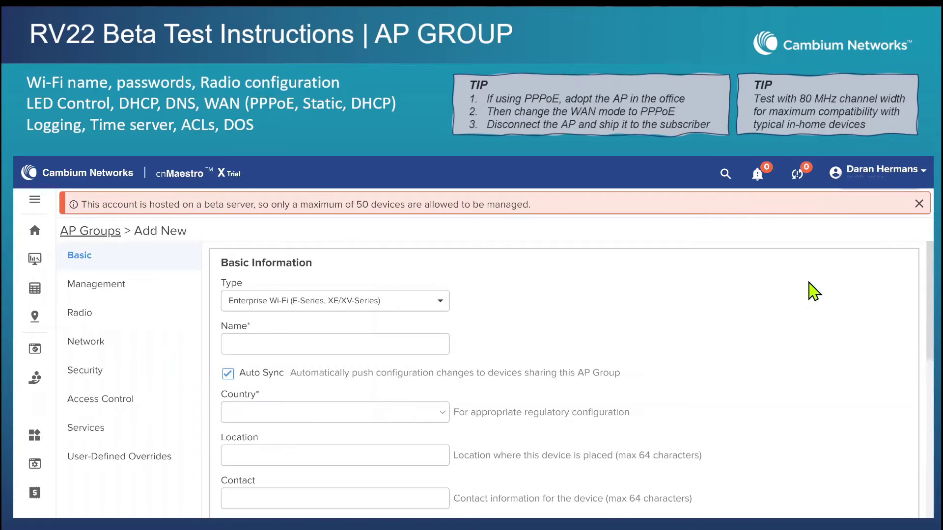
left_click(436, 301)
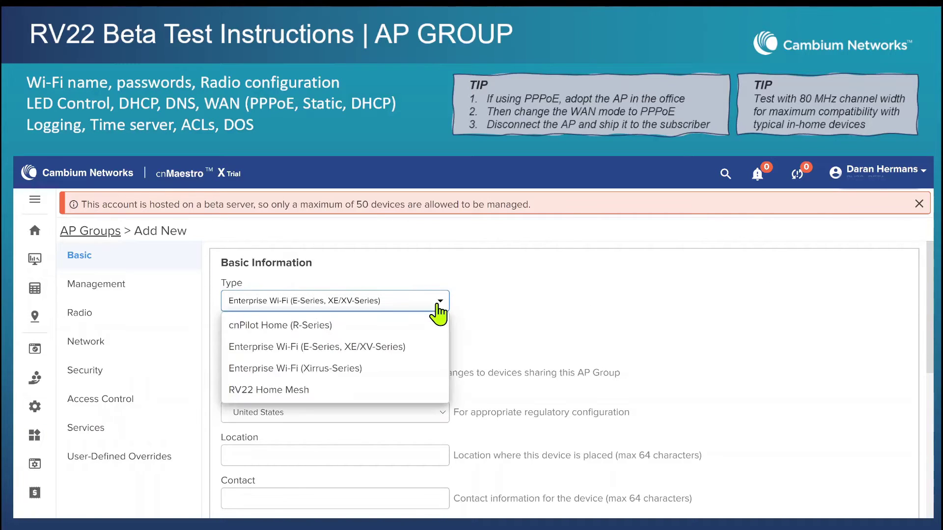
left_click(326, 390)
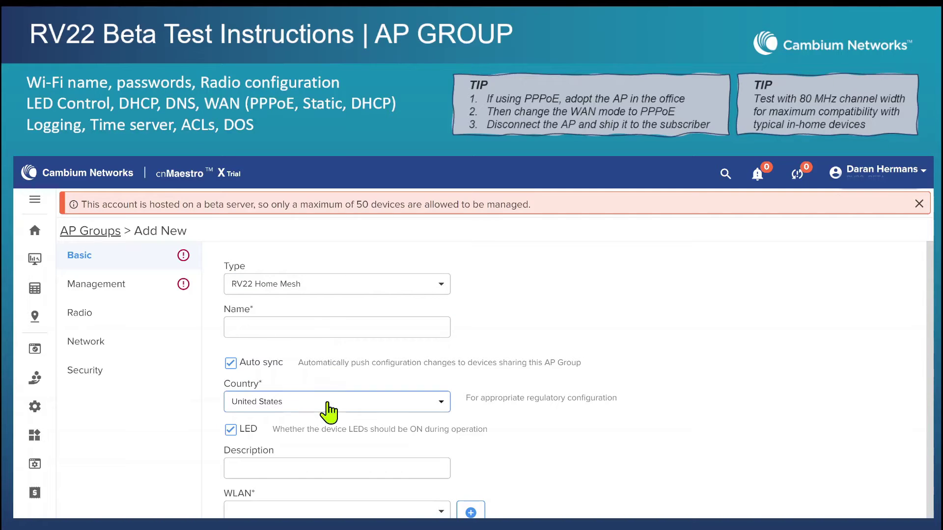
left_click(312, 327)
type("RV22 Beta")
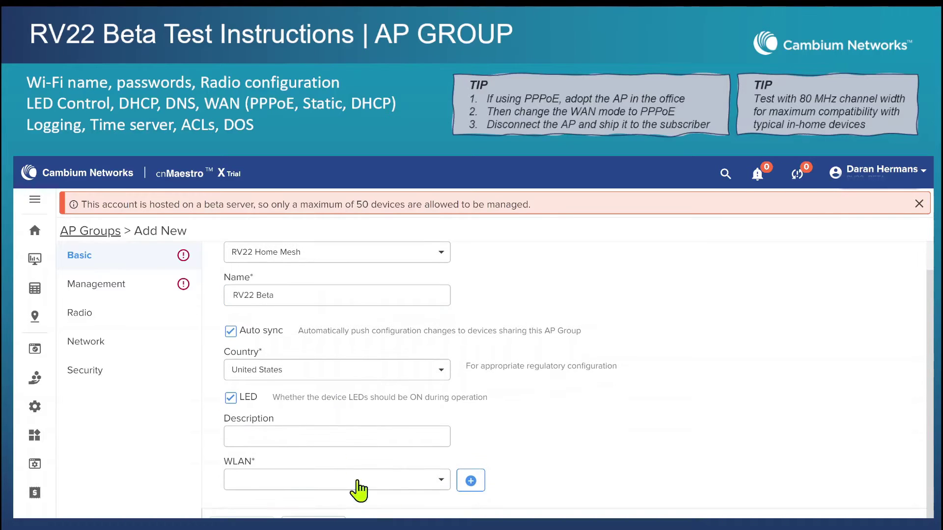
Enable the device LEDs and begin adding a new WLAN for the group.
scroll(337, 427, "down", 1)
left_click(231, 399)
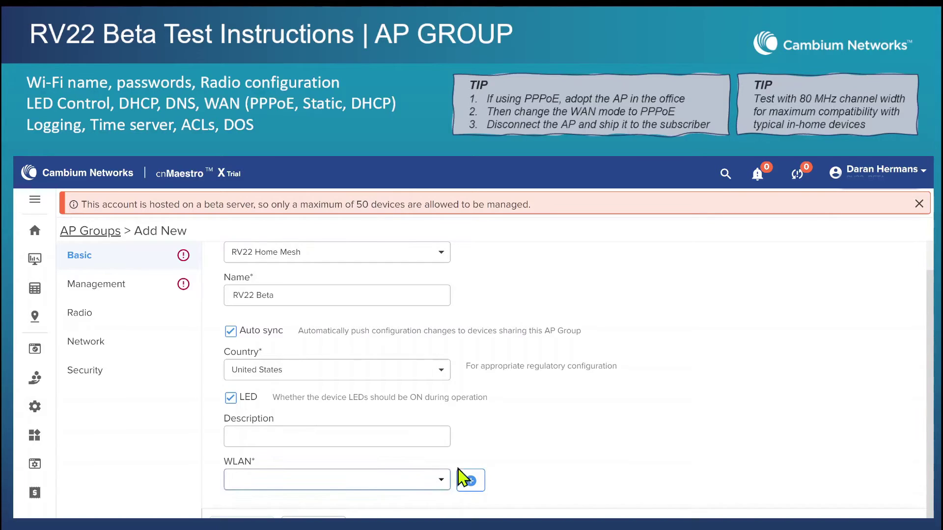
left_click(472, 481)
Save WLAN RV22 Beta WIFI with SSID RV22 BETA, a WPA2 password and band steering.
left_click(356, 243)
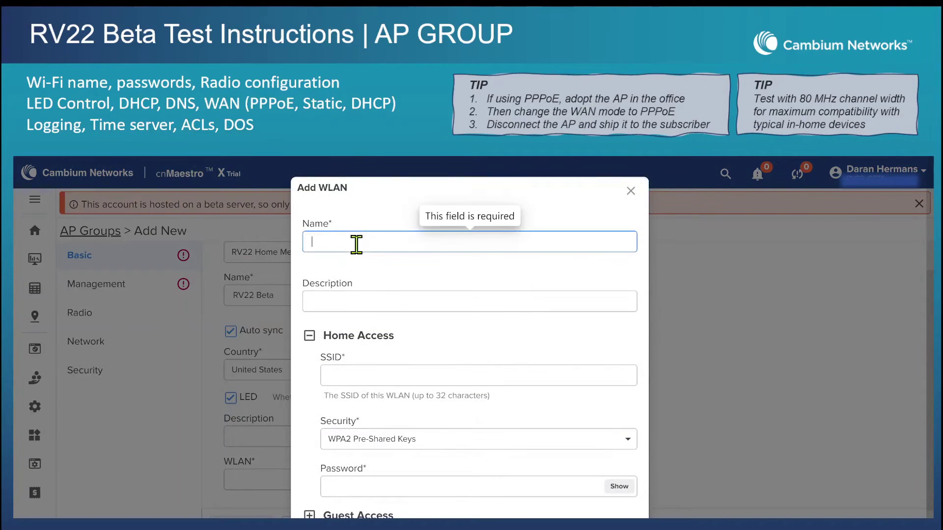
type("RV22 Beta WIFI")
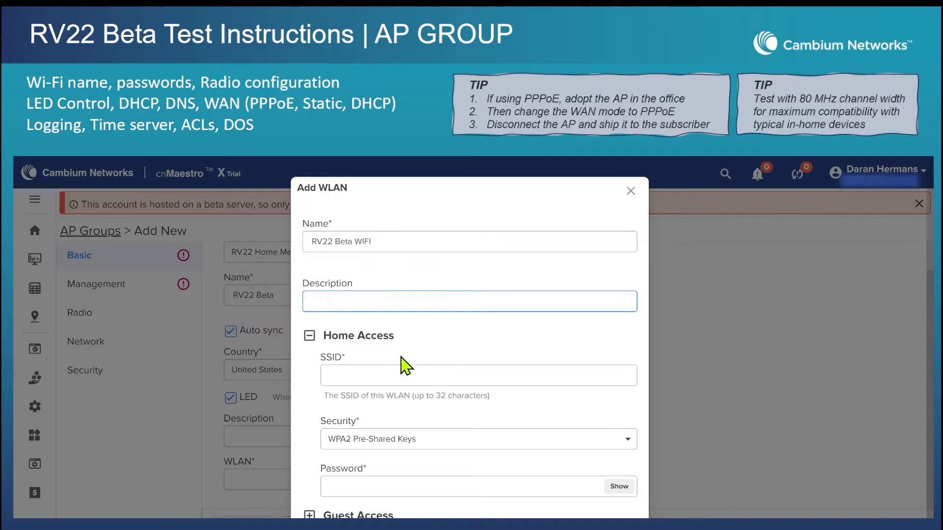
left_click(393, 371)
type("RV22 BETA")
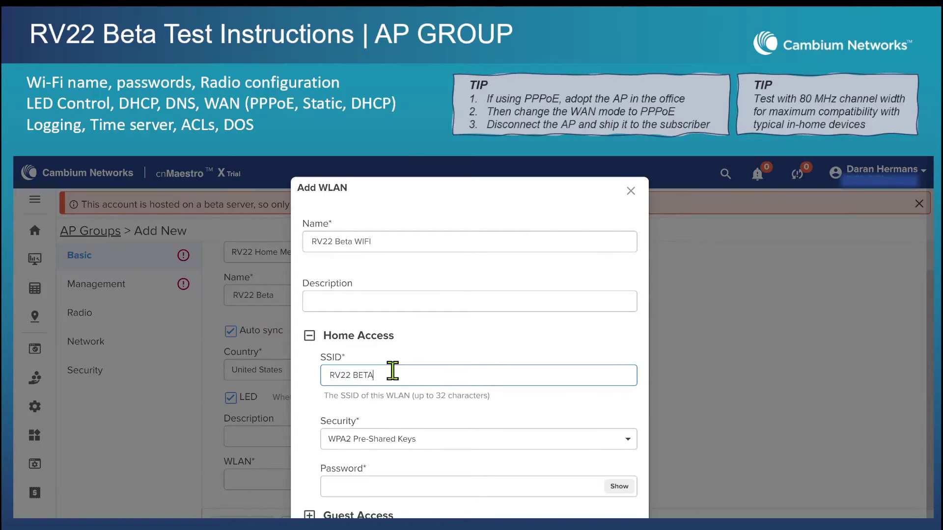
key("Tab")
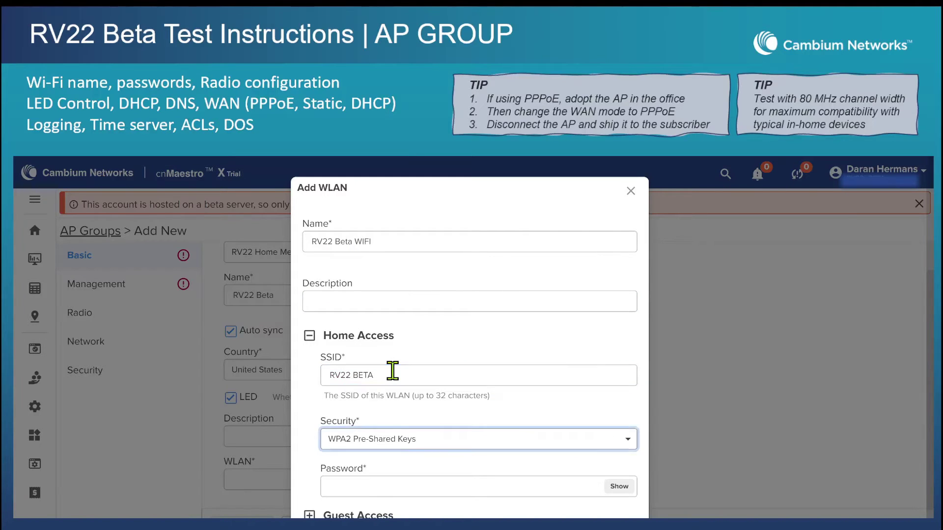
left_click(398, 482)
type("RV")
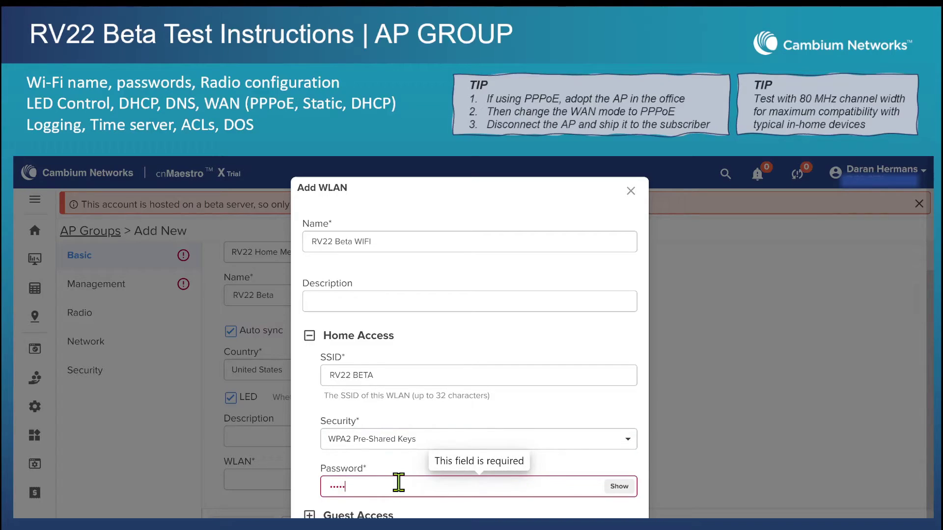
type("***")
scroll(398, 484, "down", 2)
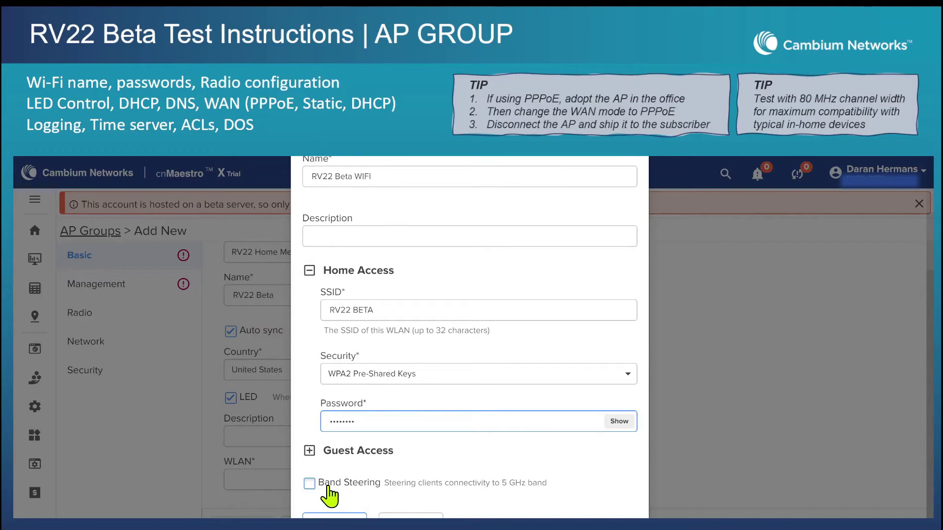
left_click(309, 484)
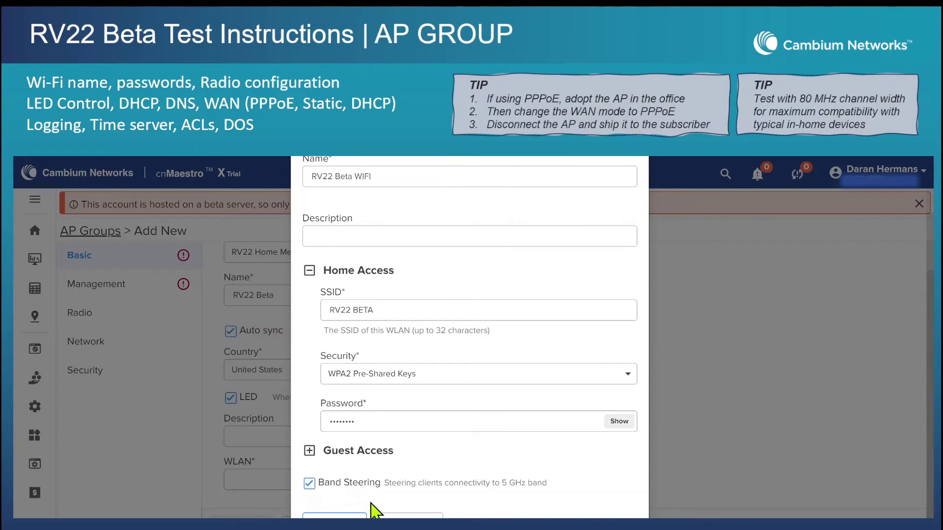
left_click(334, 515)
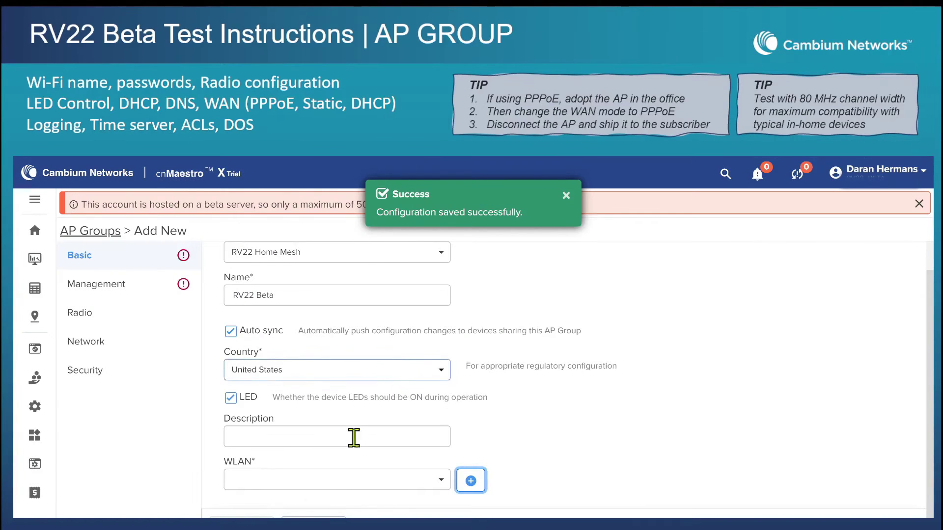
Select RV22 Beta WIFI in the group's WLAN dropdown.
left_click(441, 483)
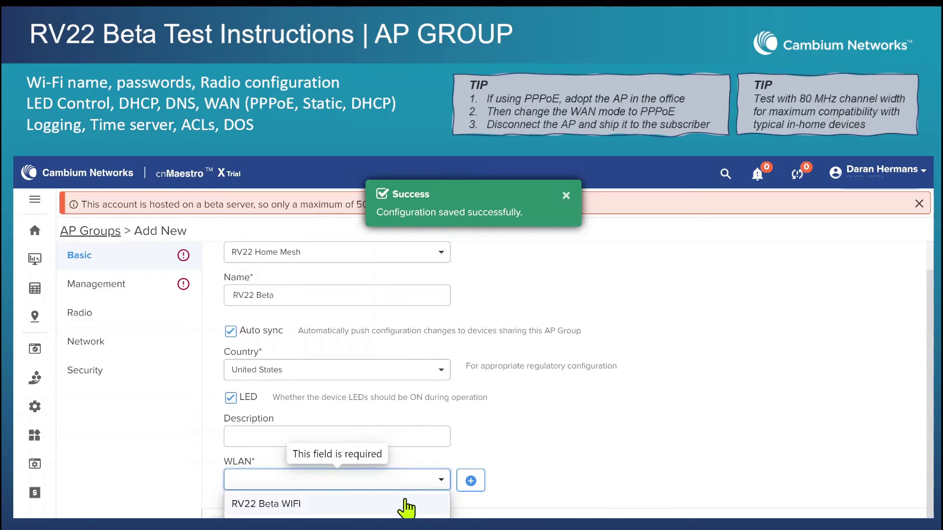
left_click(343, 508)
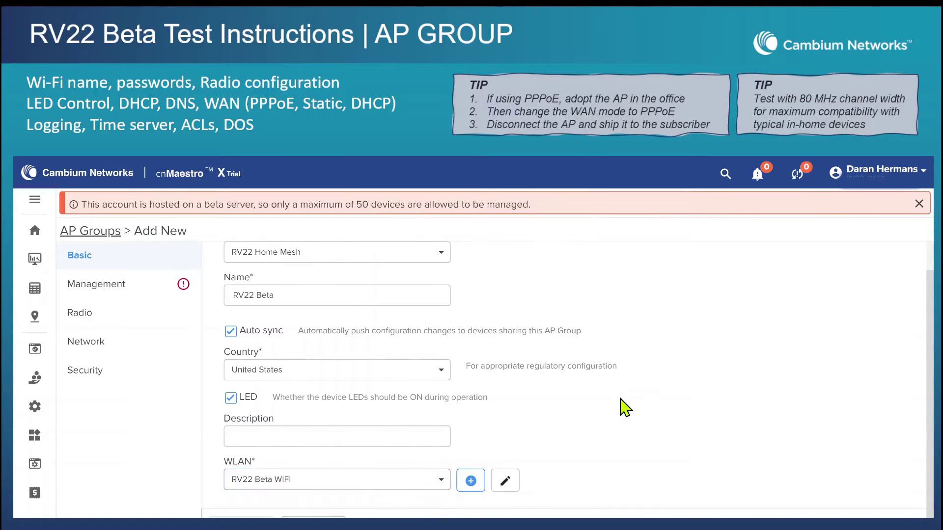
scroll(344, 376, "up", 1)
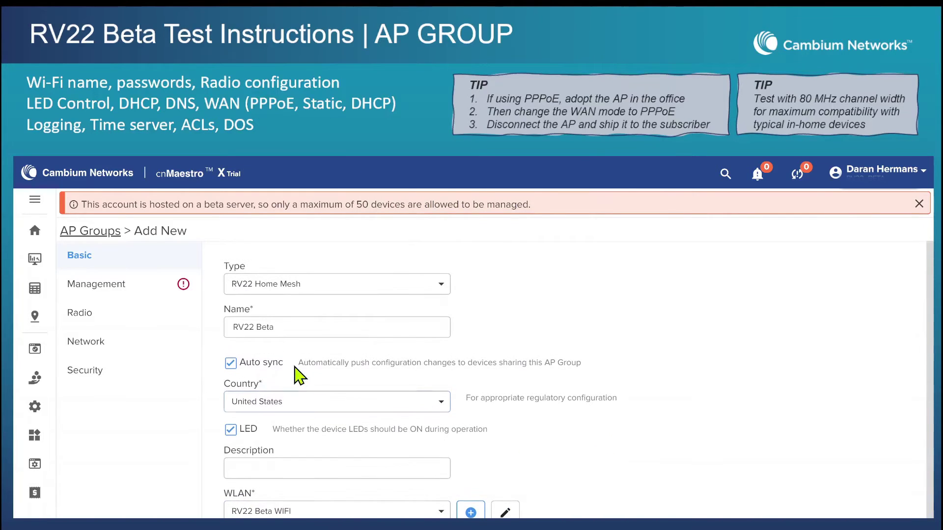
left_click(116, 285)
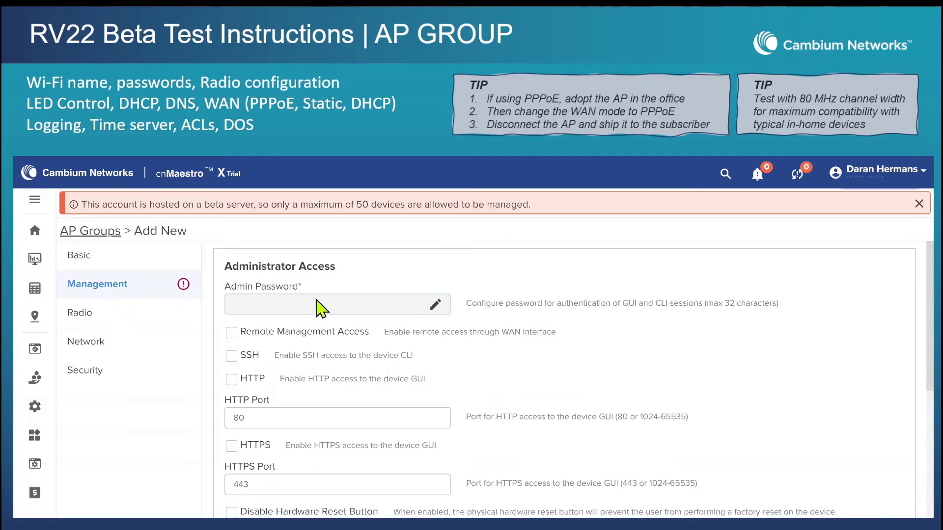
Enter and confirm a new admin password in Management settings, then update it.
left_click(435, 306)
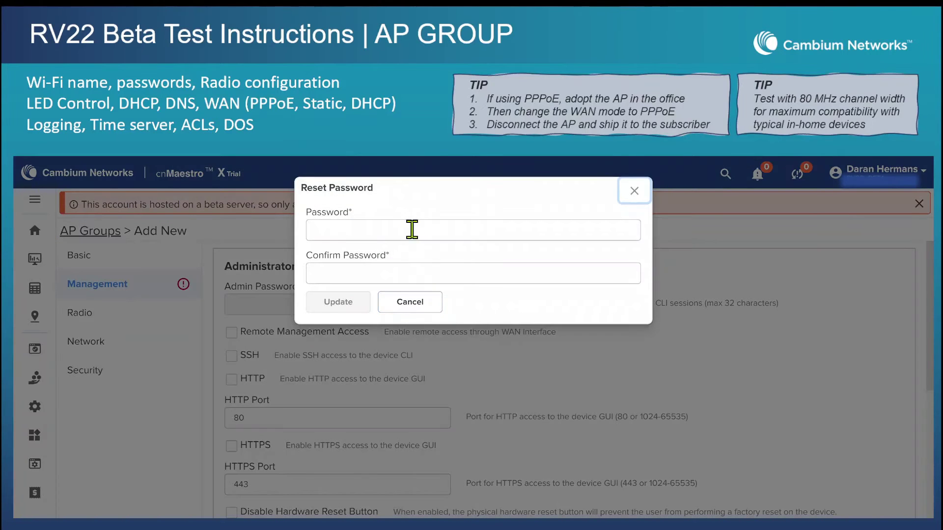
type("•••")
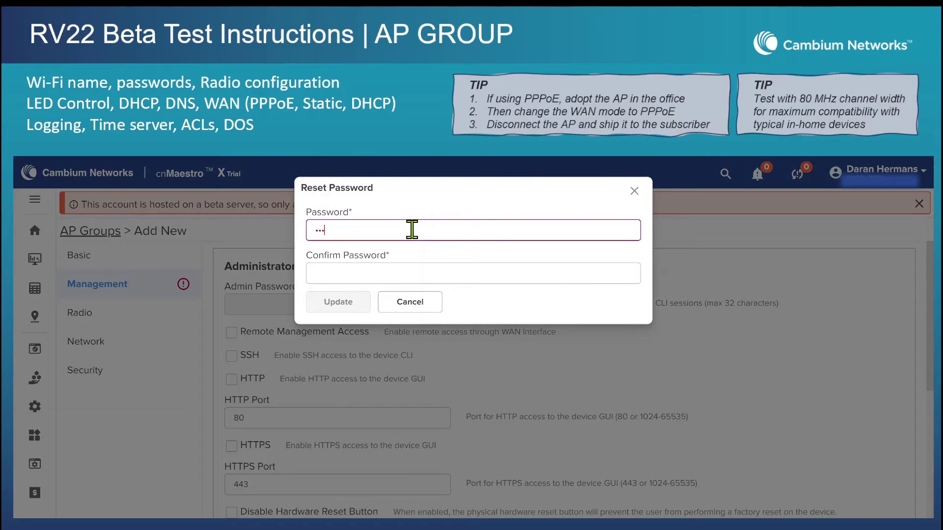
type("•••••••••")
key("Tab")
type("•••")
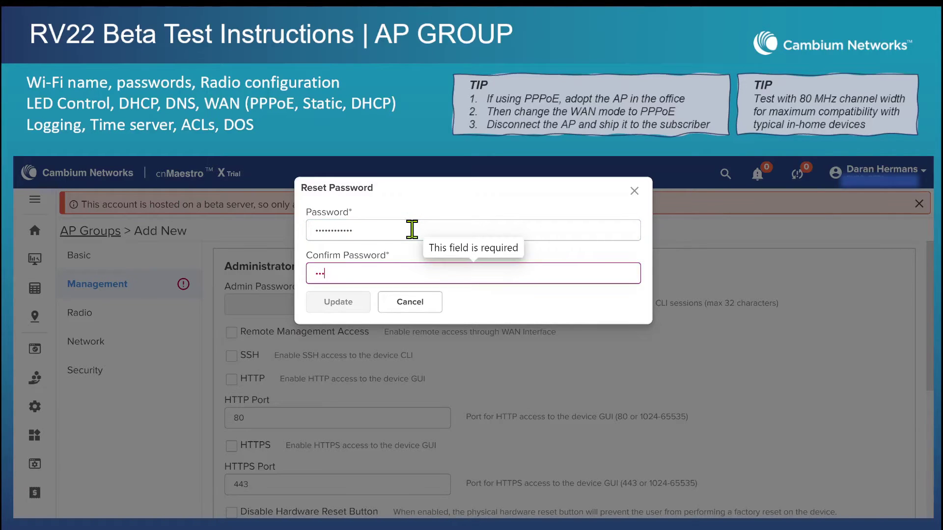
type("•••••••••")
left_click(338, 302)
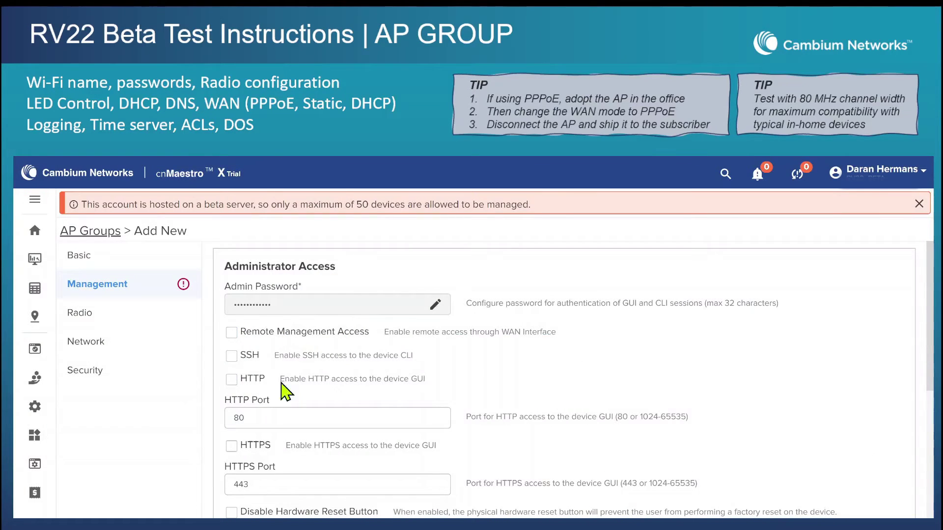
Tick the 'Disable Hardware Reset Button' option further down the Management settings.
scroll(346, 406, "down", 2)
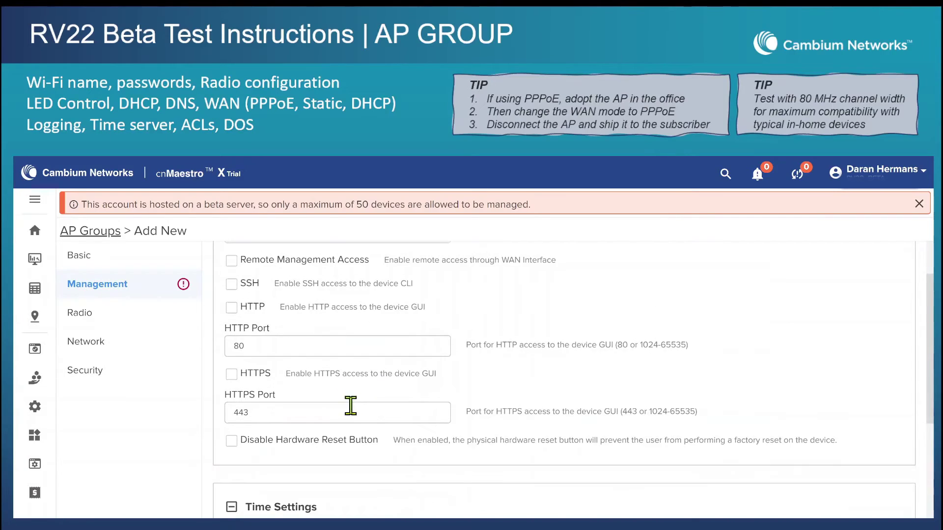
scroll(349, 405, "down", 4)
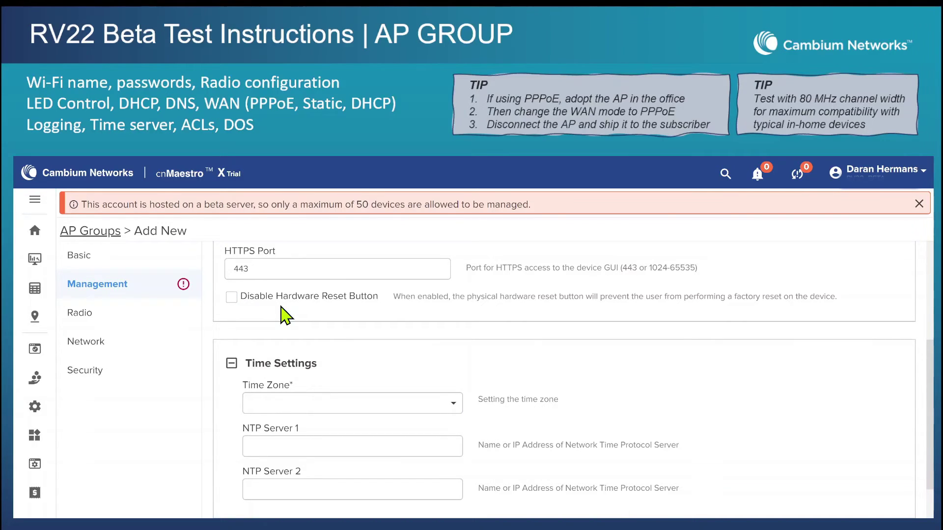
left_click(231, 297)
scroll(238, 307, "up", 3)
scroll(366, 442, "down", 7)
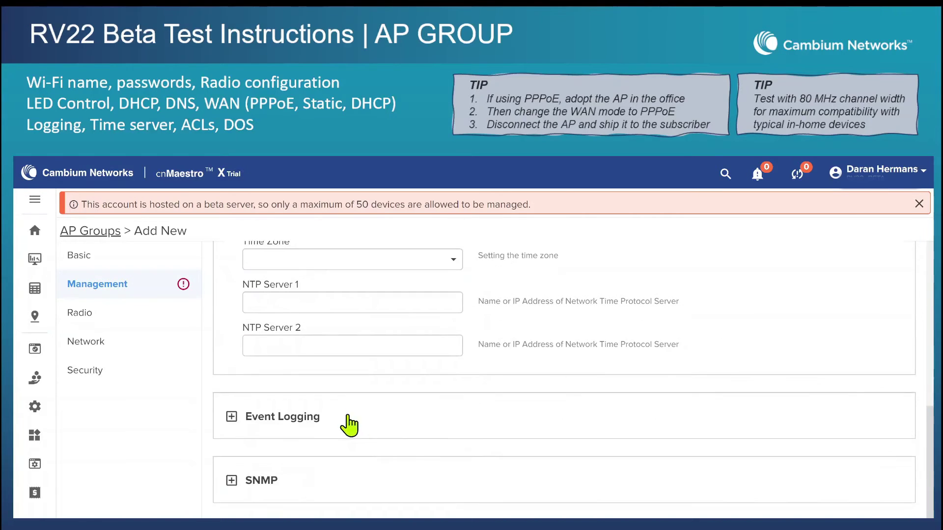
Search 'los', pick America/Los Angeles as the time zone, and save Management settings.
left_click(333, 333)
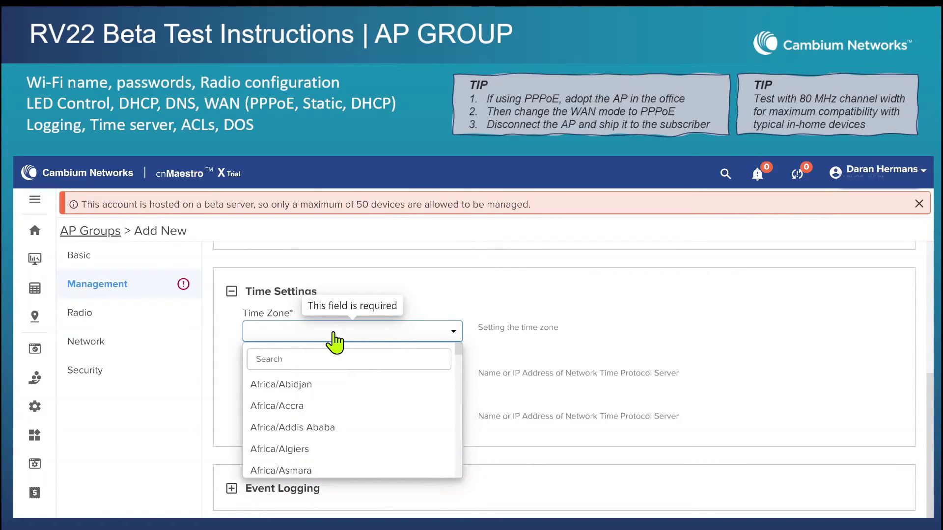
left_click(336, 359)
type("losa")
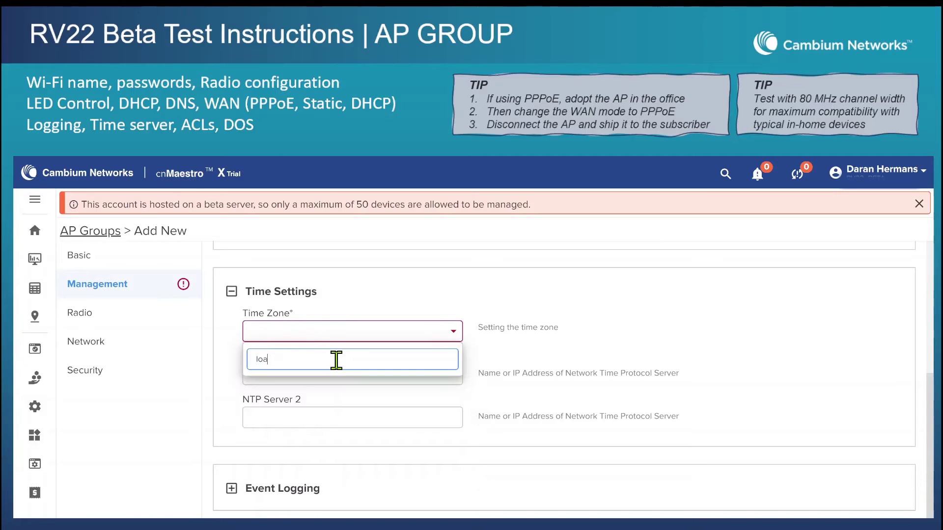
key("BackSpace")
left_click(327, 384)
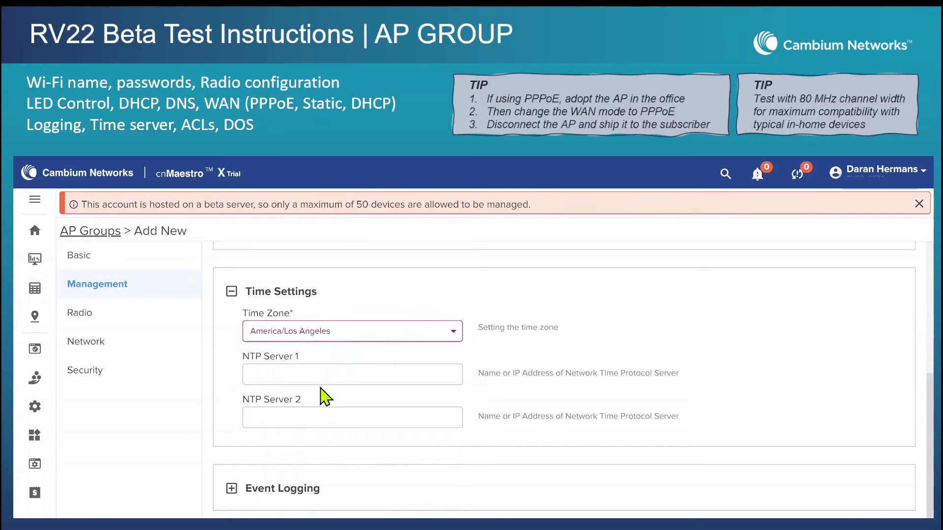
scroll(354, 501, "down", 2)
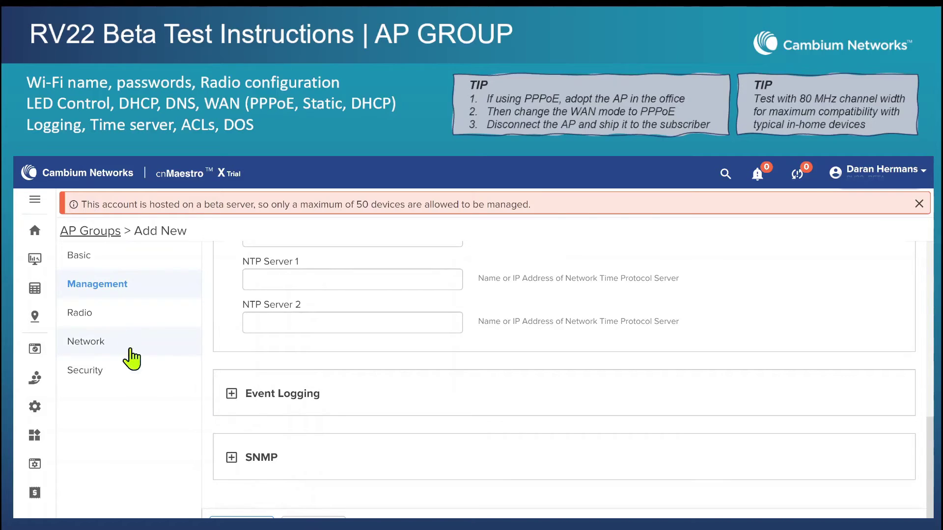
left_click(241, 517)
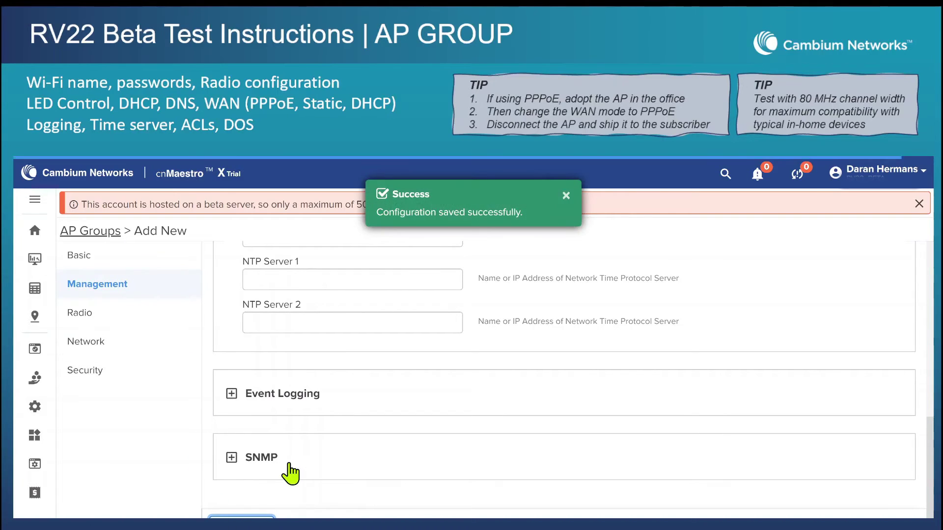
In Radio settings, leave 2.4 GHz on and keep the 5 GHz channel width at 80 MHz.
left_click(88, 319)
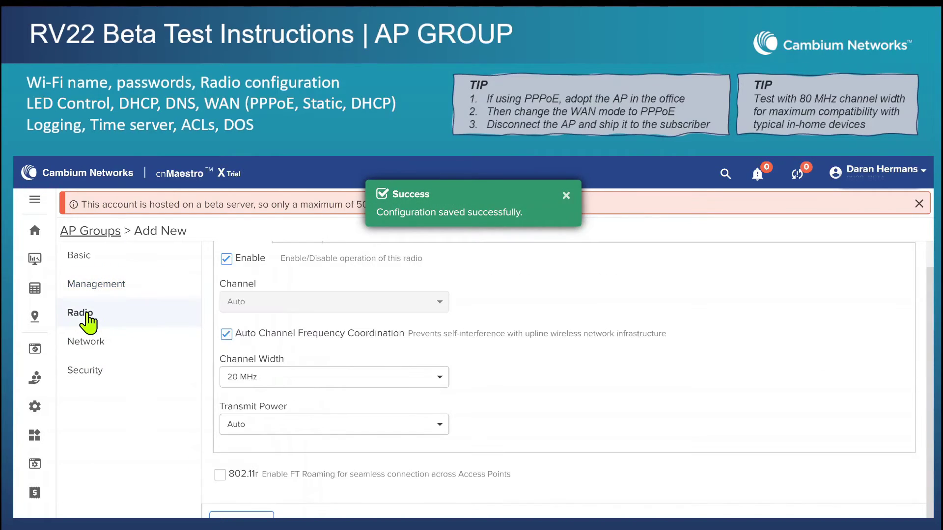
scroll(294, 346, "up", 1)
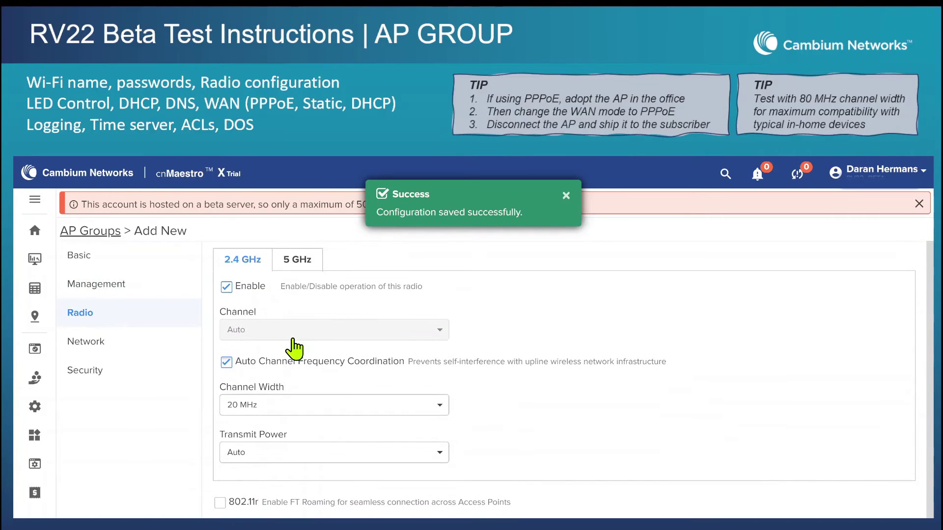
left_click(226, 289)
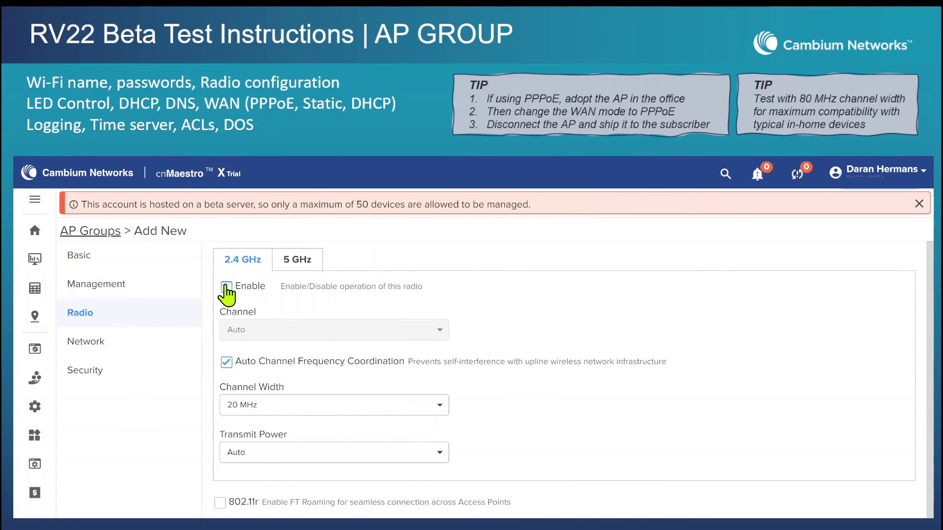
left_click(226, 287)
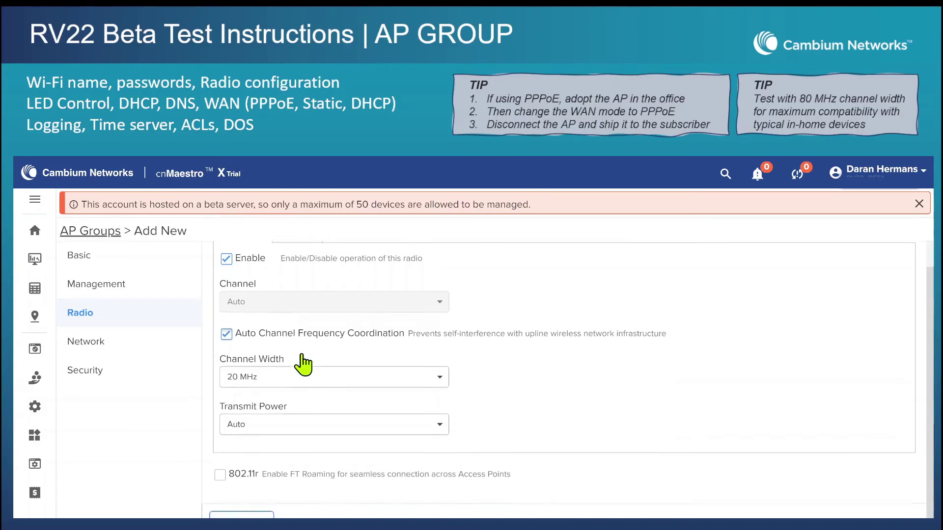
left_click(292, 265)
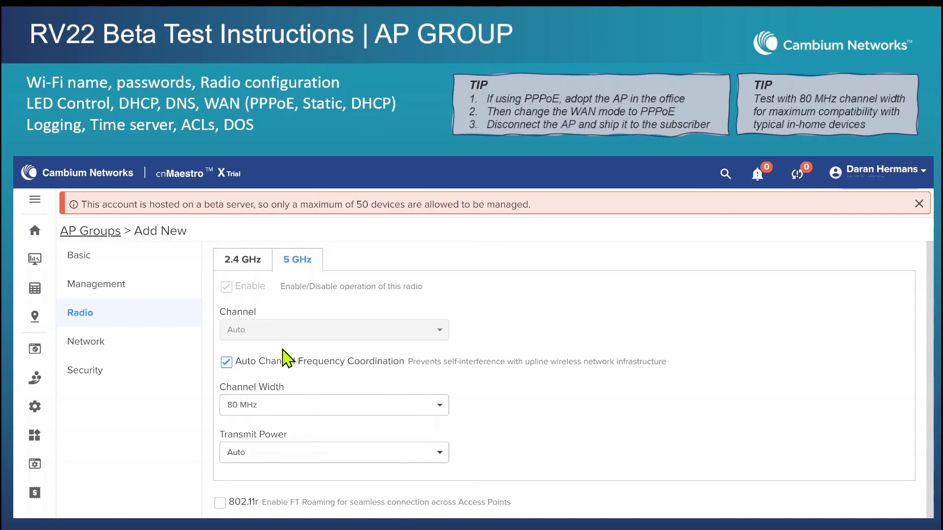
left_click(432, 408)
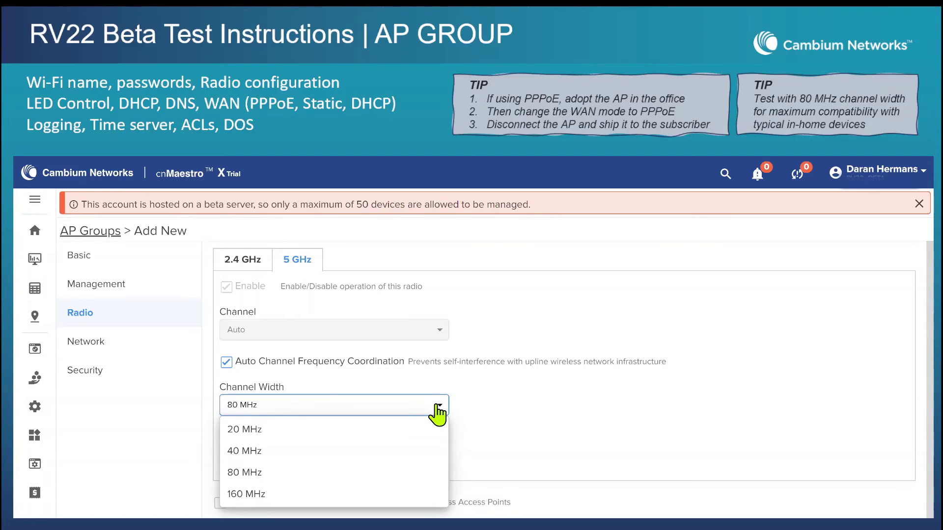
left_click(309, 476)
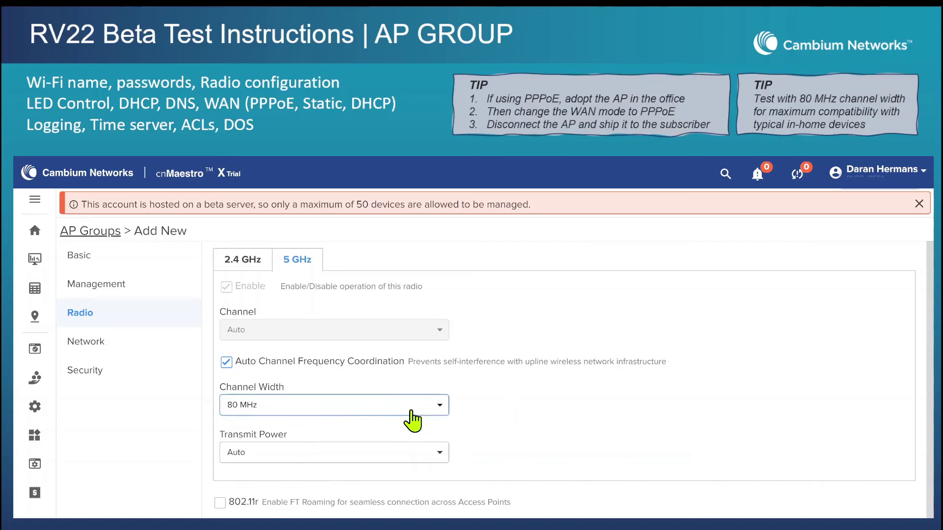
scroll(457, 426, "down", 1)
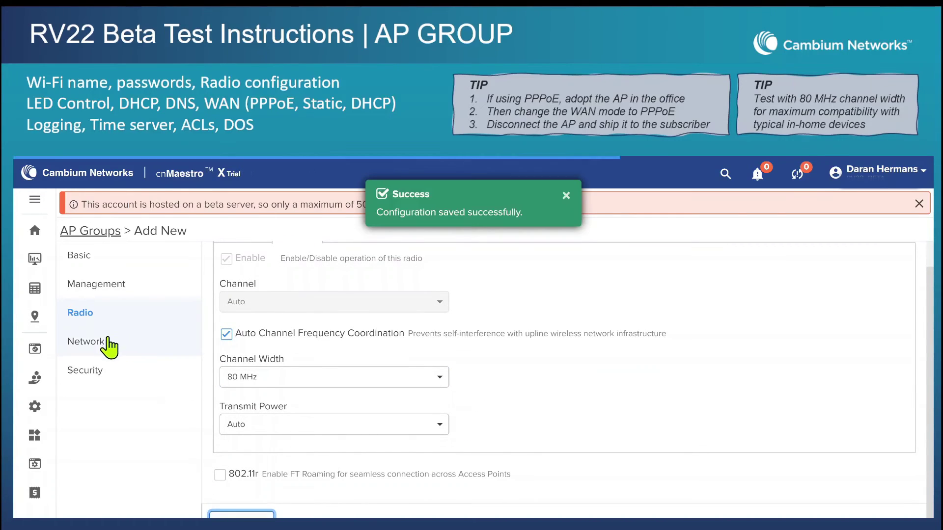
In Network settings, try PPPoE for WAN mode, then settle back on DHCP.
left_click(102, 350)
scroll(346, 351, "up", 1)
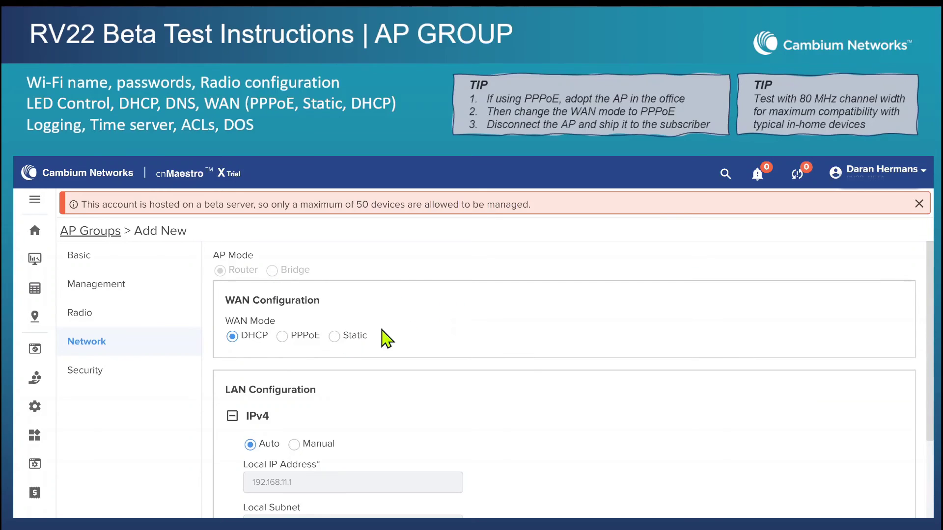
left_click(282, 339)
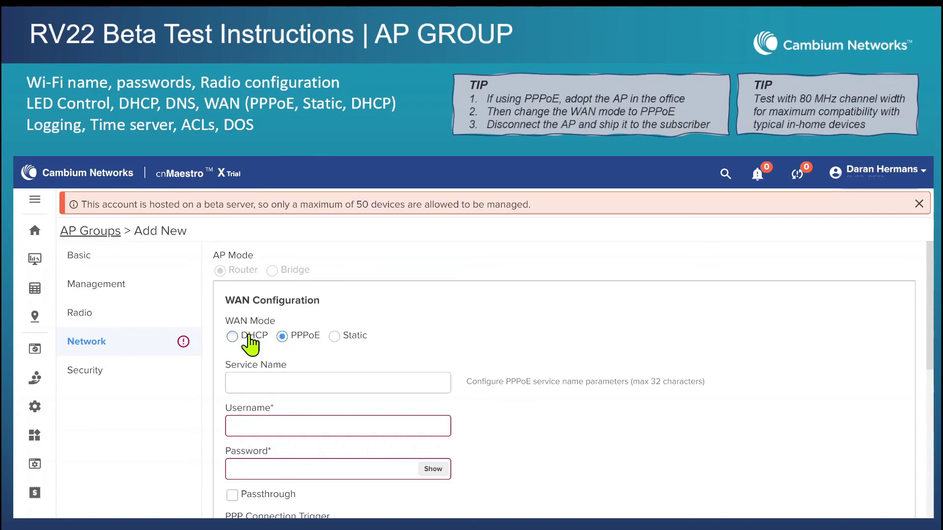
left_click(233, 337)
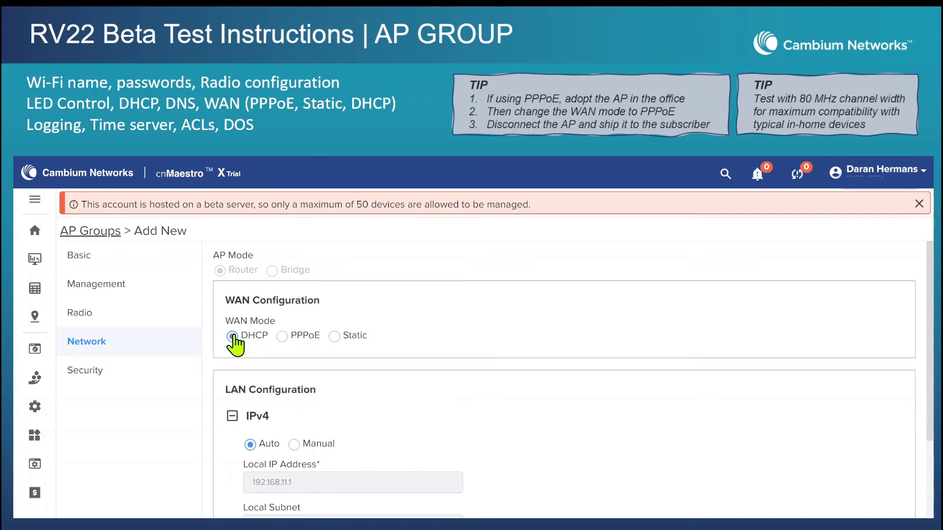
left_click(282, 337)
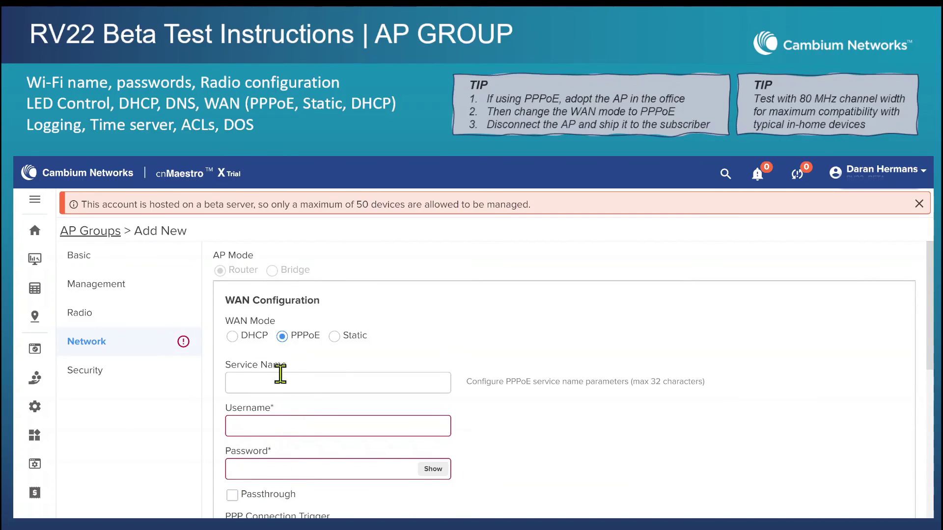
mouse_move(315, 415)
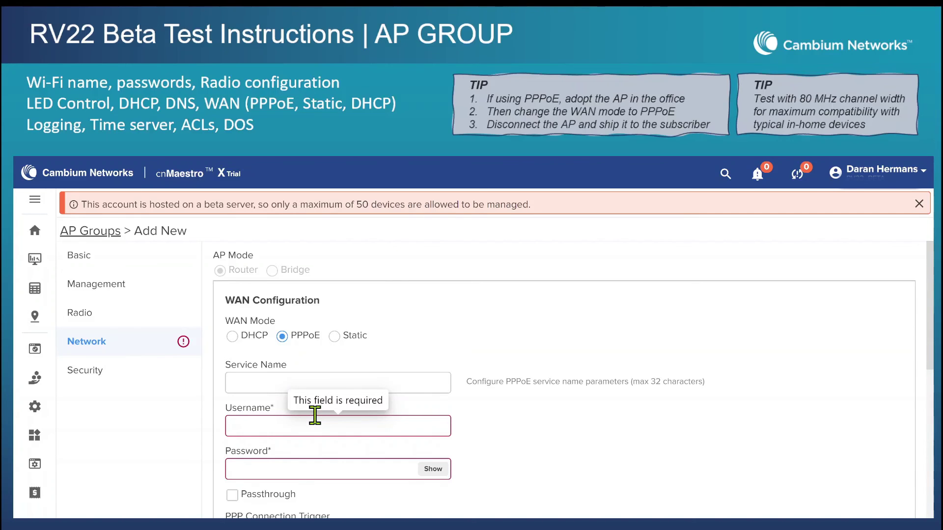
left_click(232, 337)
scroll(321, 448, "down", 5)
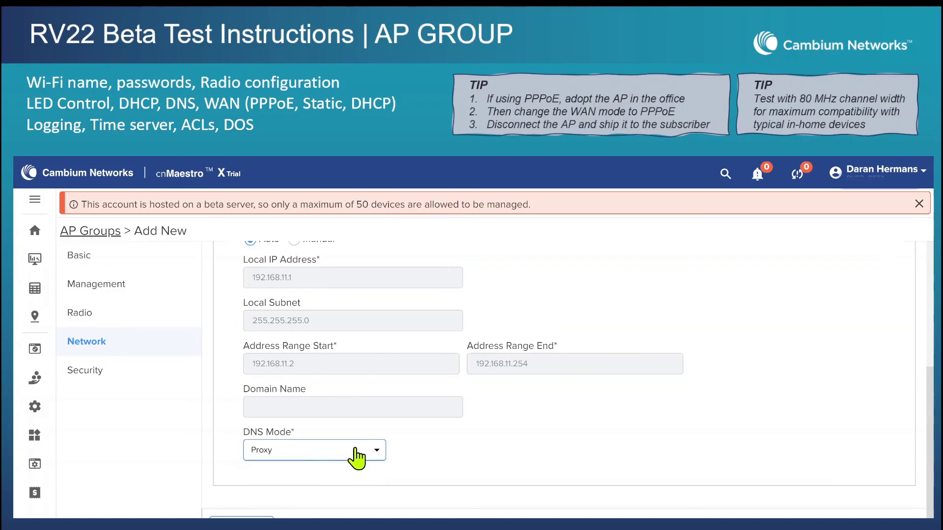
Keep the DNS mode at Proxy and bring up the group's Security settings.
left_click(377, 451)
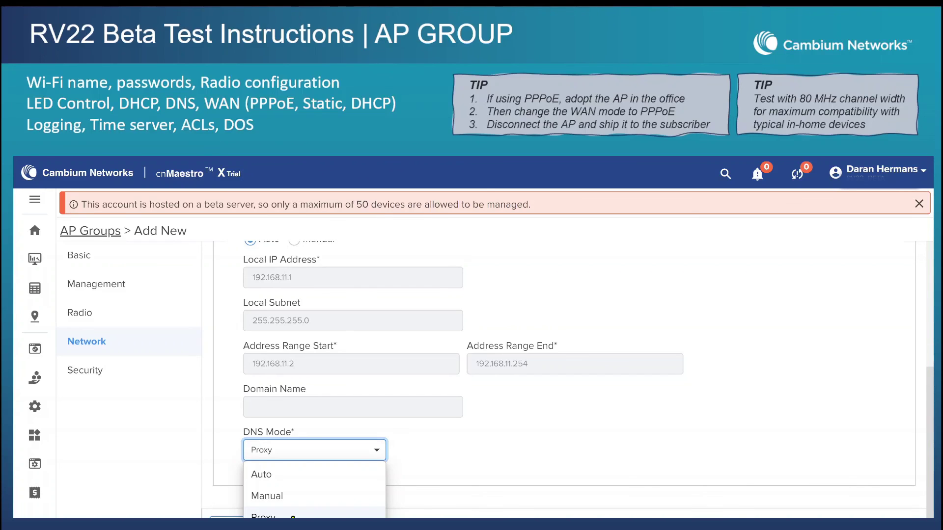
left_click(292, 517)
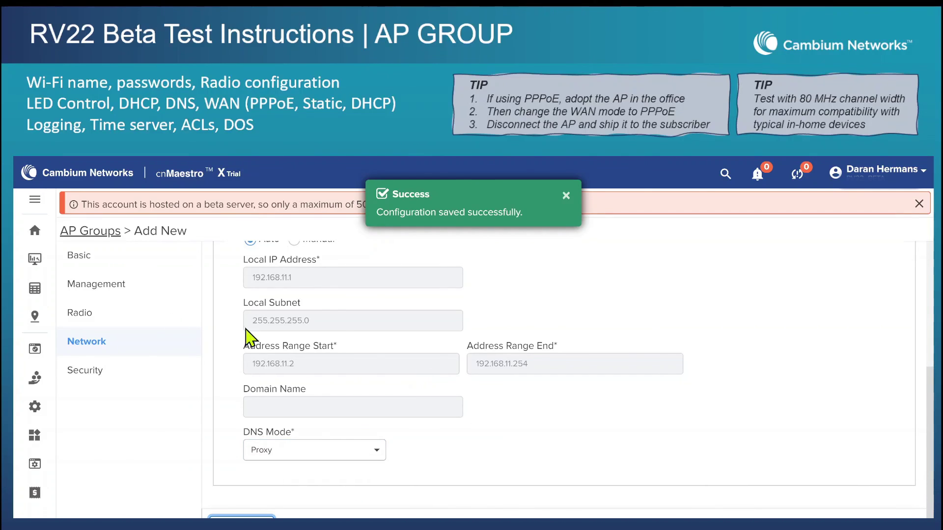
left_click(89, 371)
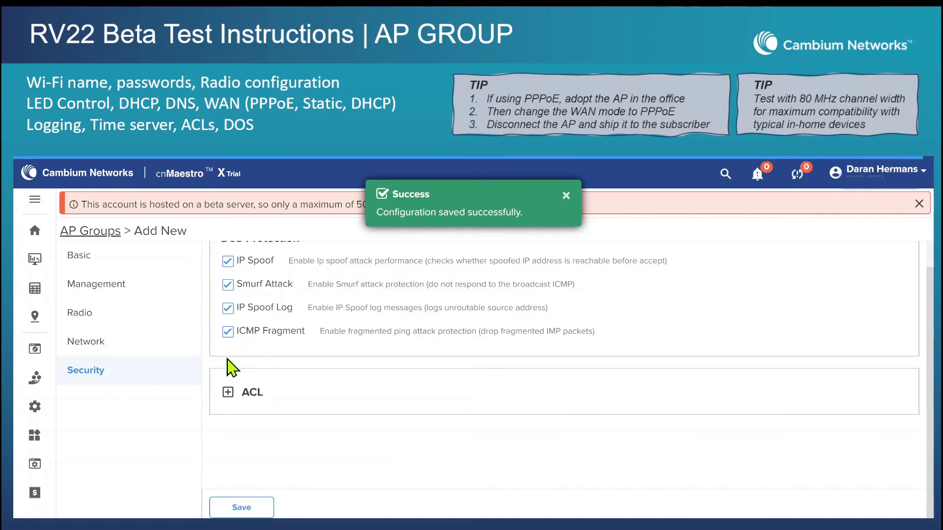
scroll(260, 383, "down", 1)
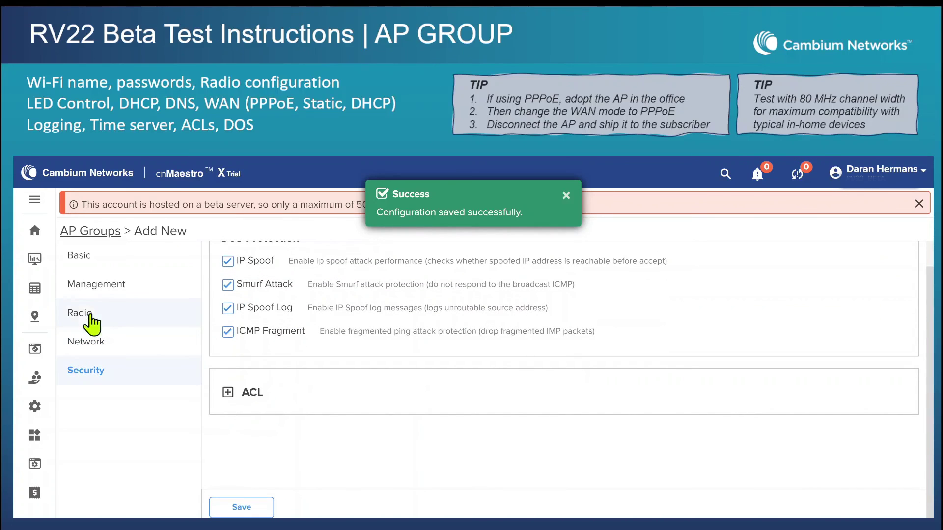